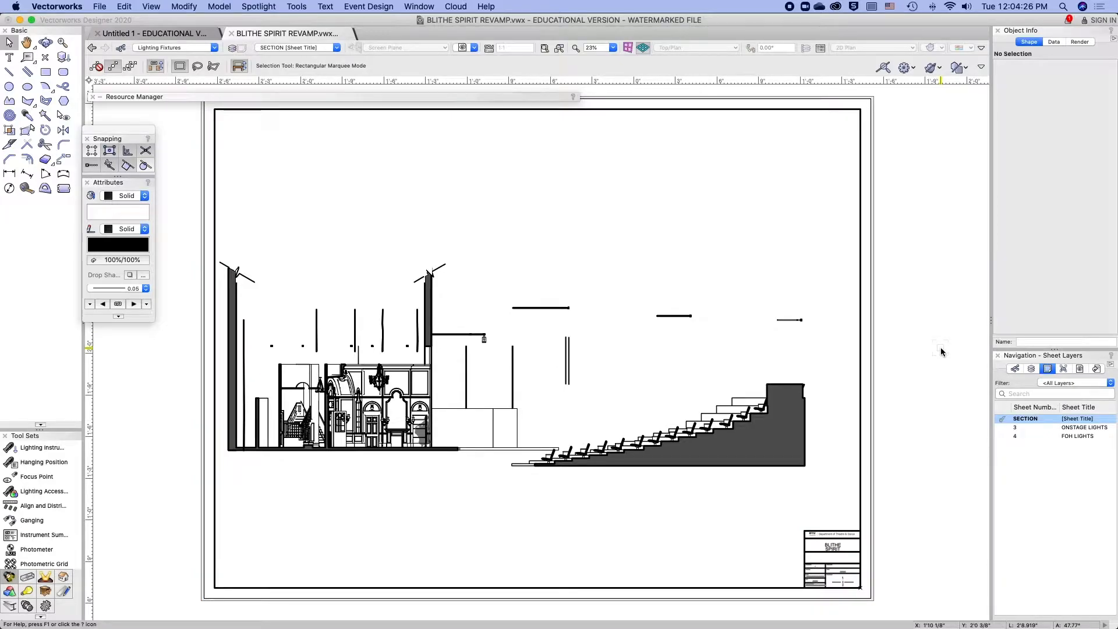
- Pan and zoom to about 128% on the BLITHE SPIRIT title block in the lower-right corner
{"action": "middle_click_drag", "start_coordinate": [850, 546], "coordinate": [768, 366]}
{"action": "scroll", "coordinate": [765, 394], "scroll_direction": "up", "scroll_amount": 6}
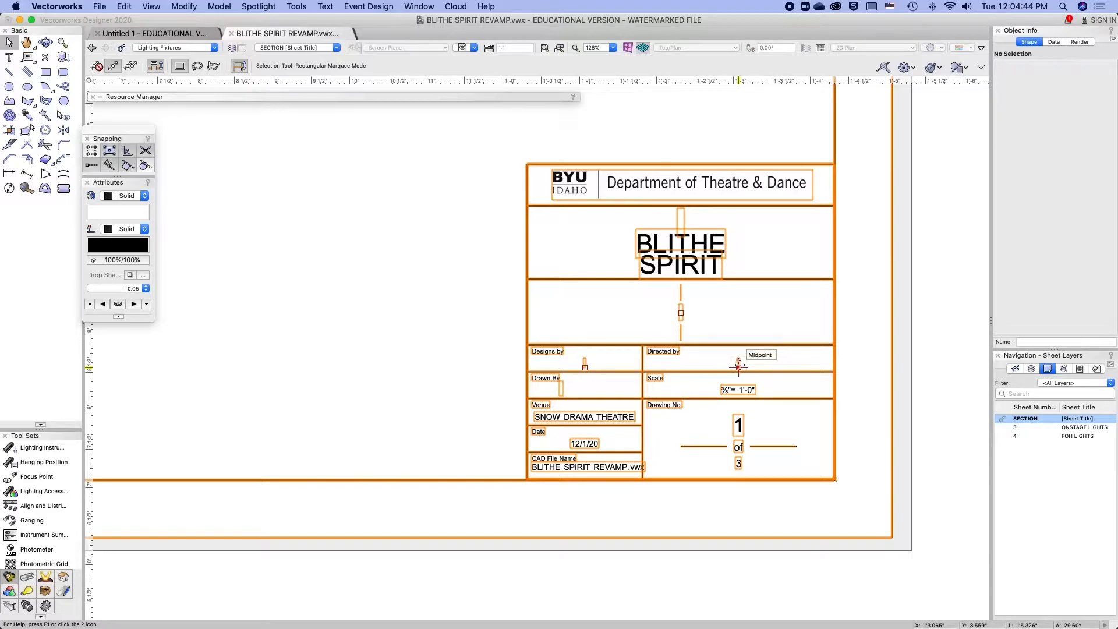
- Open the Title Block Manager from the section sheet's title block border
{"action": "double_click", "coordinate": [539, 279]}
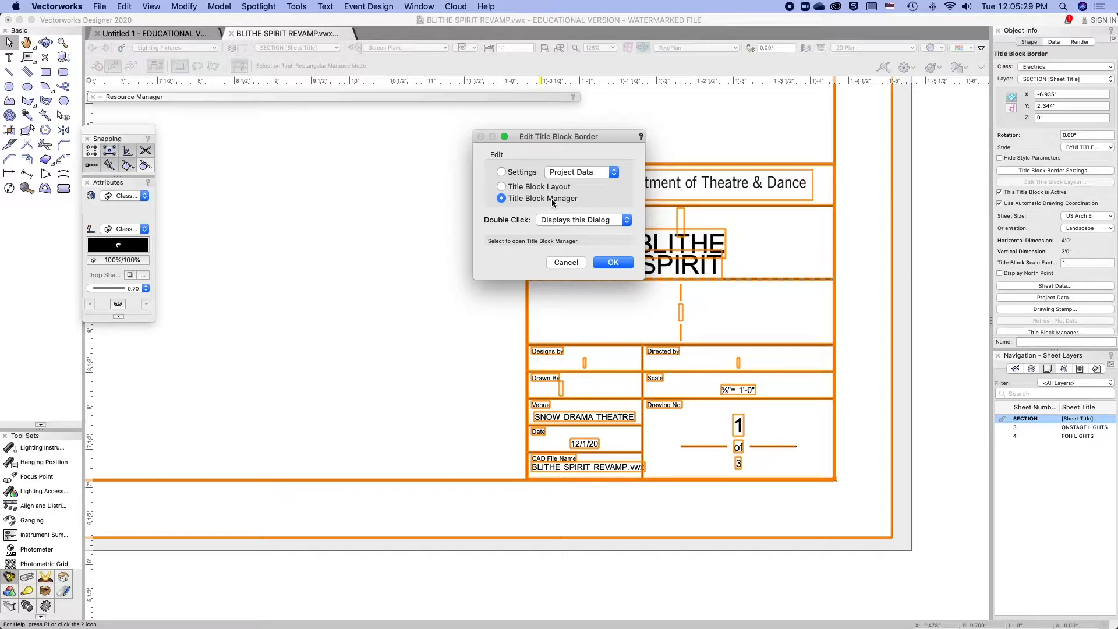
{"action": "left_click", "coordinate": [609, 264]}
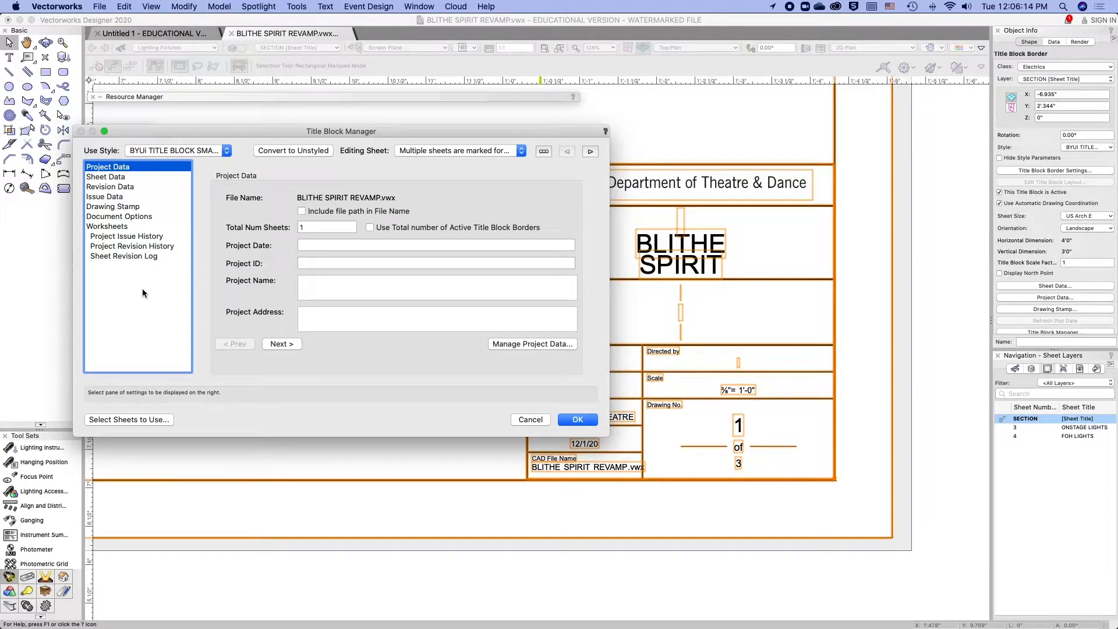
- Reach the Project Data page listing SHOW TITLE 2 BLITHE and SHOW TITLE 3 SPIRIT
{"action": "left_click", "coordinate": [116, 176]}
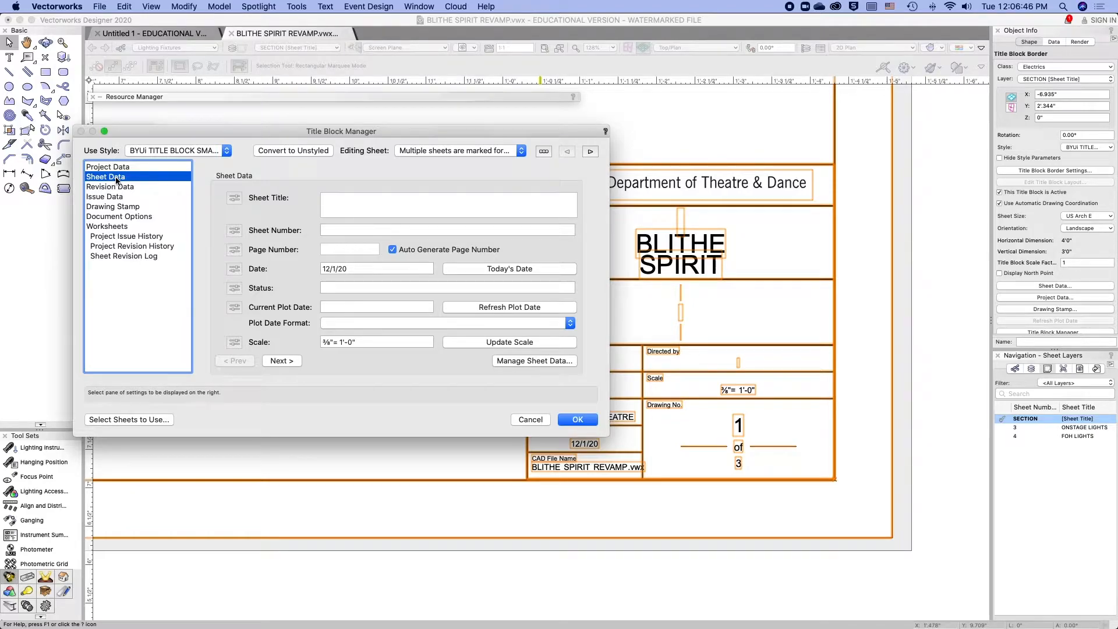
{"action": "left_click", "coordinate": [117, 167]}
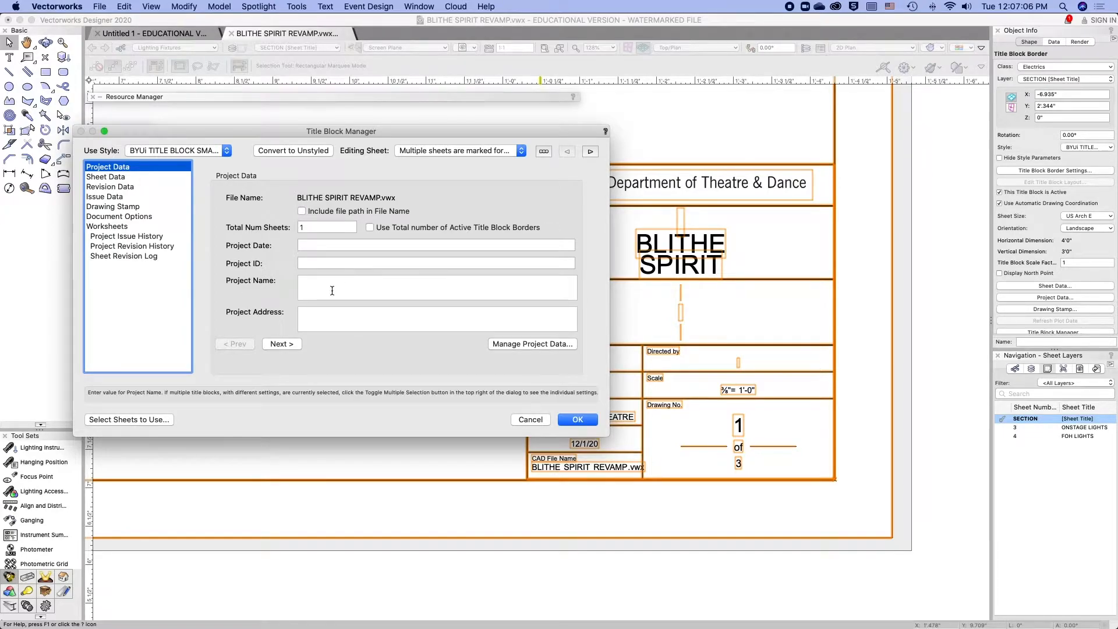
{"action": "left_click", "coordinate": [286, 345]}
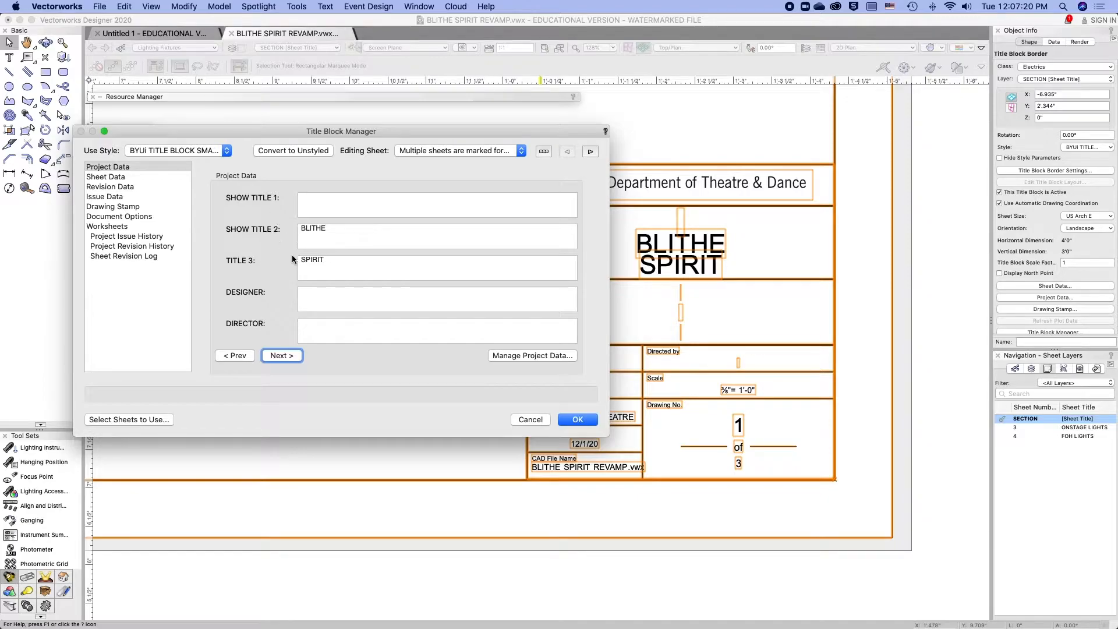
- Clear BLITHE from SHOW TITLE 2 and enter BLITHE in SHOW TITLE 1
{"action": "left_click", "coordinate": [309, 230]}
{"action": "double_click", "coordinate": [331, 229]}
{"action": "key", "text": "BackSpace"}
{"action": "left_click", "coordinate": [319, 203]}
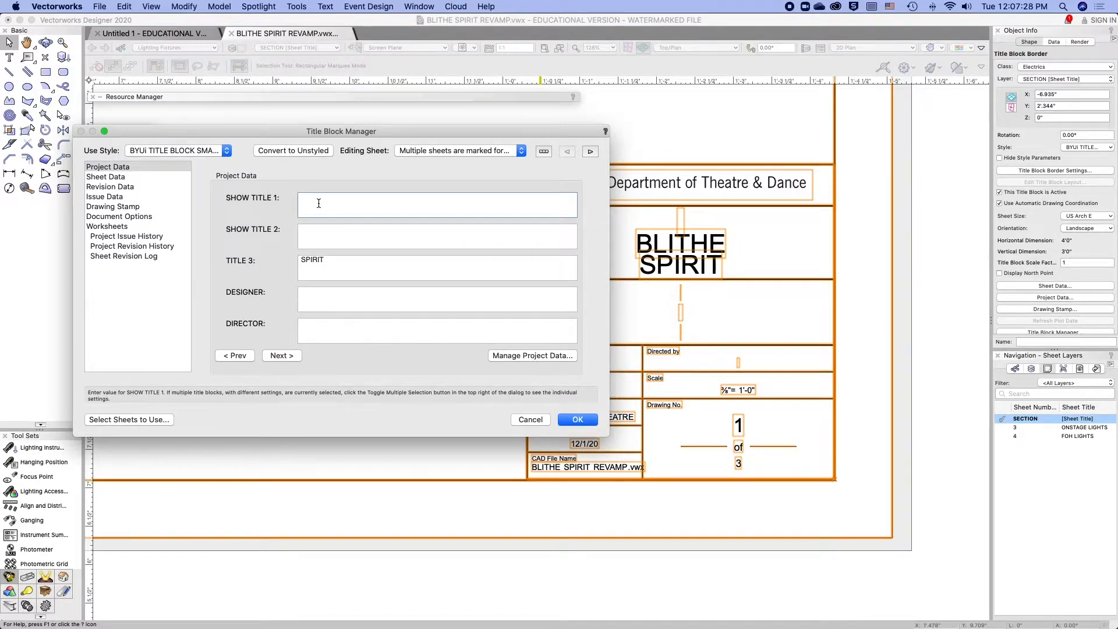
{"action": "type", "text": "BLITHE"}
- Fill DESIGNER with the designer's name and DIRECTOR with '----', advancing to the venue page
{"action": "left_click", "coordinate": [371, 298]}
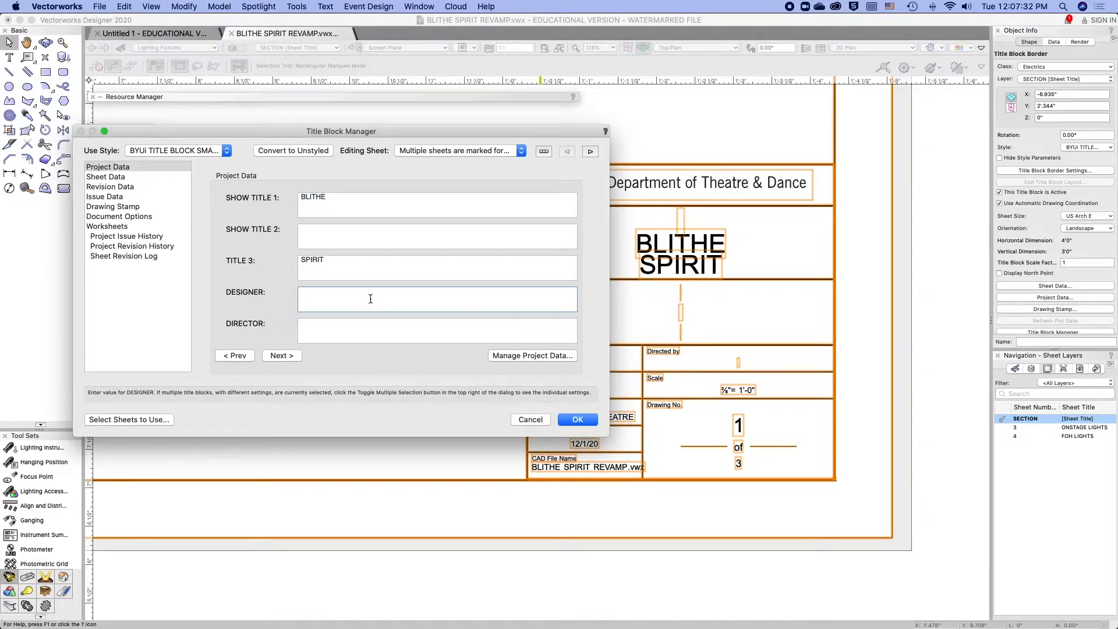
{"action": "type", "text": "RICHARD J. CLIFFORD"}
{"action": "left_click", "coordinate": [385, 326]}
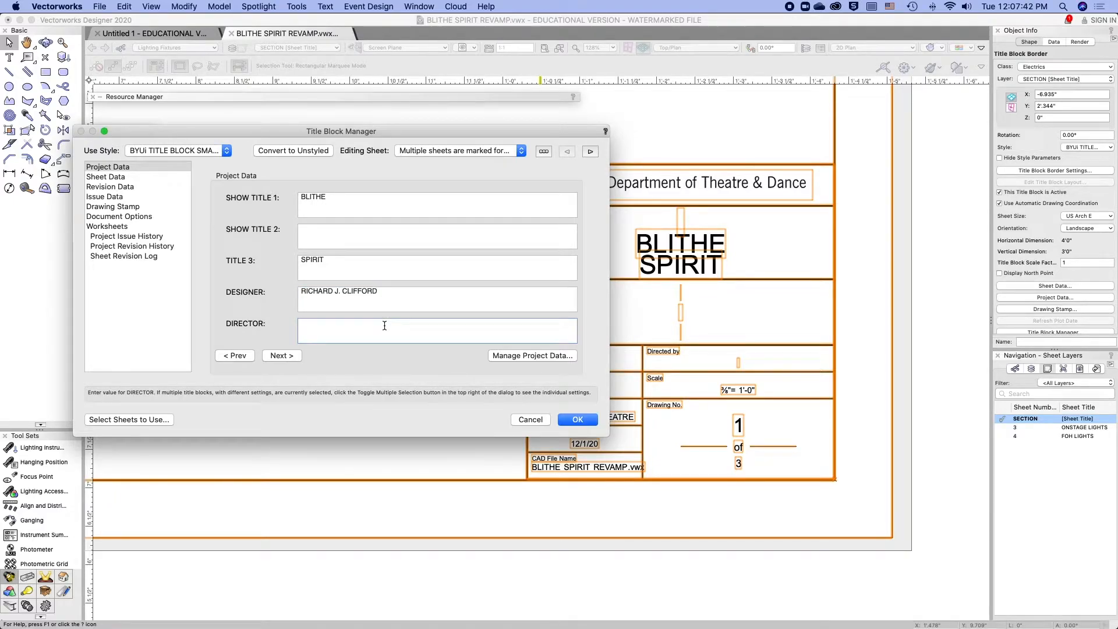
{"action": "type", "text": "----"}
{"action": "left_click", "coordinate": [287, 355]}
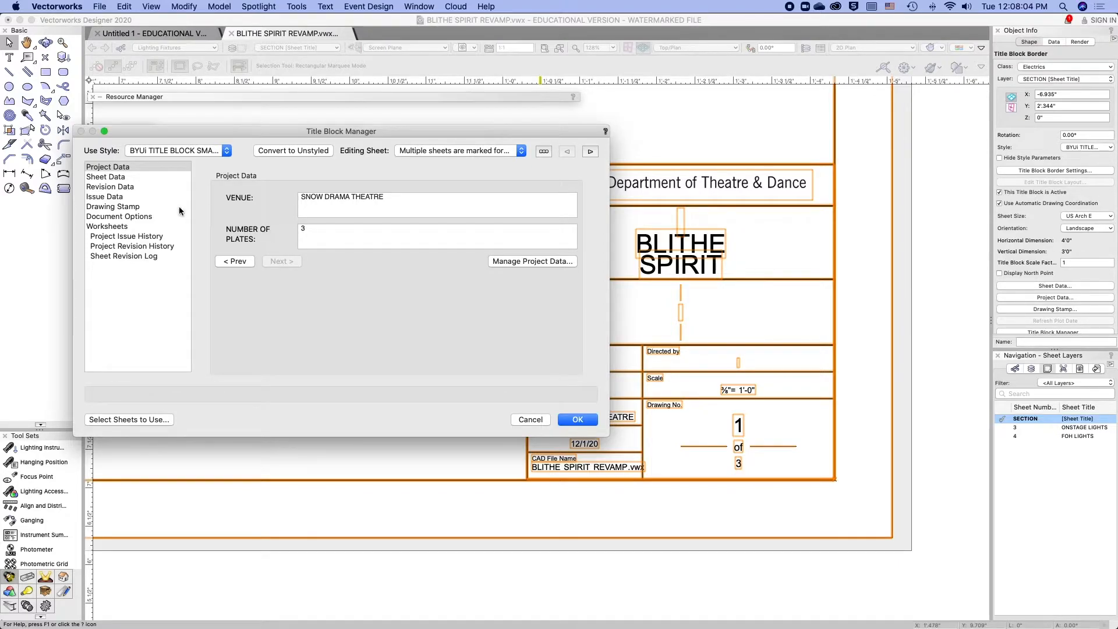
- Set Sheet Data drawing title to SECTION and DRAWN BY to the drafter's initials, then apply
{"action": "left_click", "coordinate": [112, 178]}
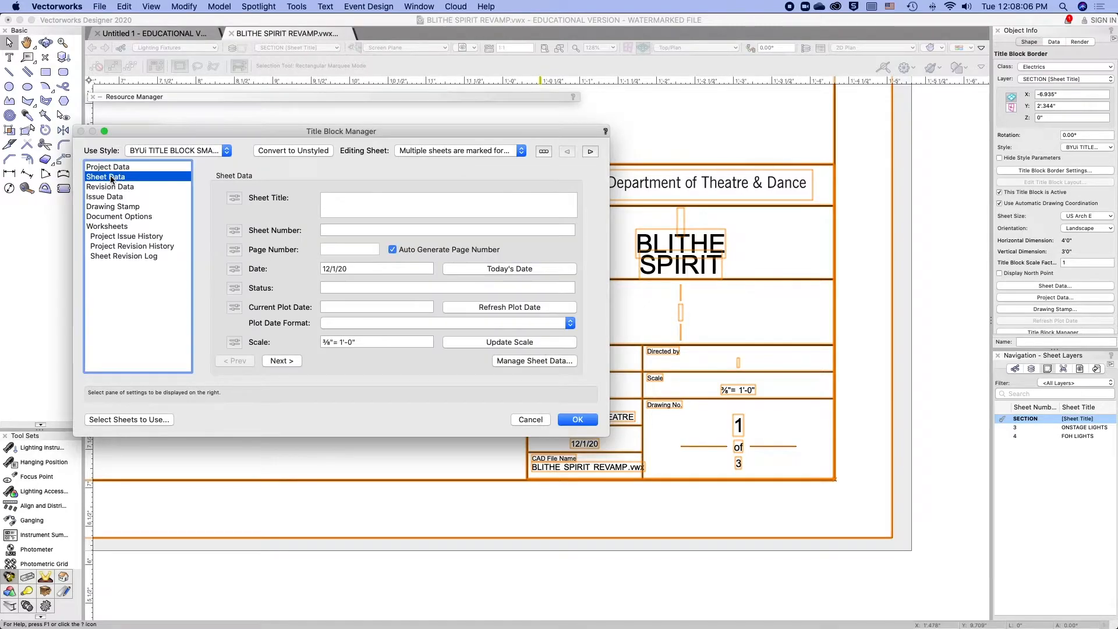
{"action": "left_click", "coordinate": [282, 361]}
{"action": "left_click", "coordinate": [358, 206]}
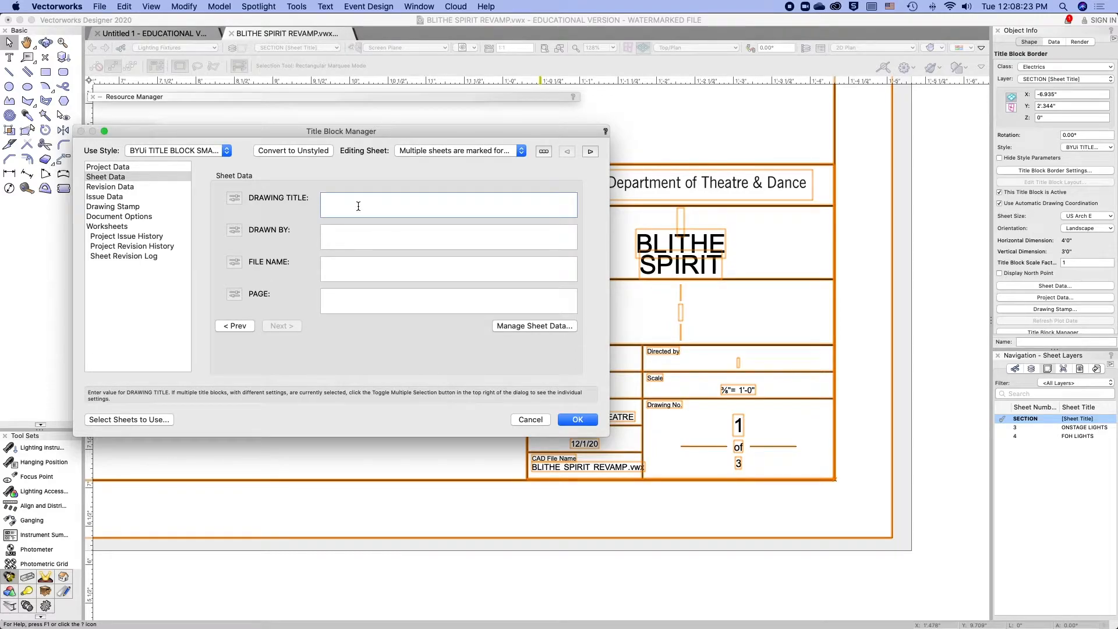
{"action": "type", "text": "SECTION"}
{"action": "left_click", "coordinate": [388, 238]}
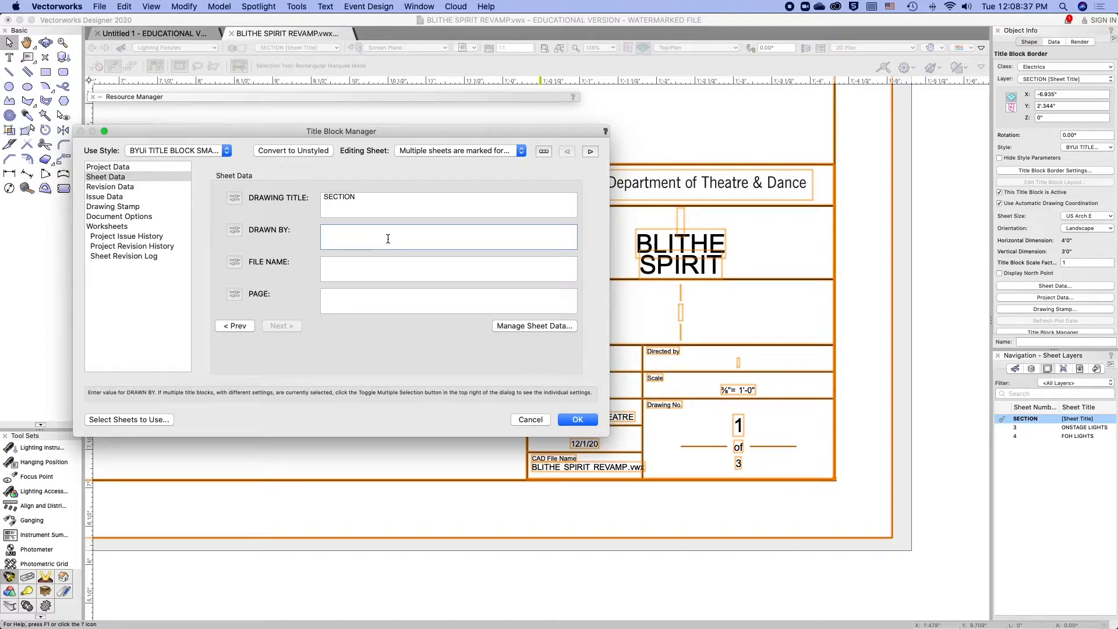
{"action": "type", "text": "RJC"}
{"action": "left_click", "coordinate": [406, 268]}
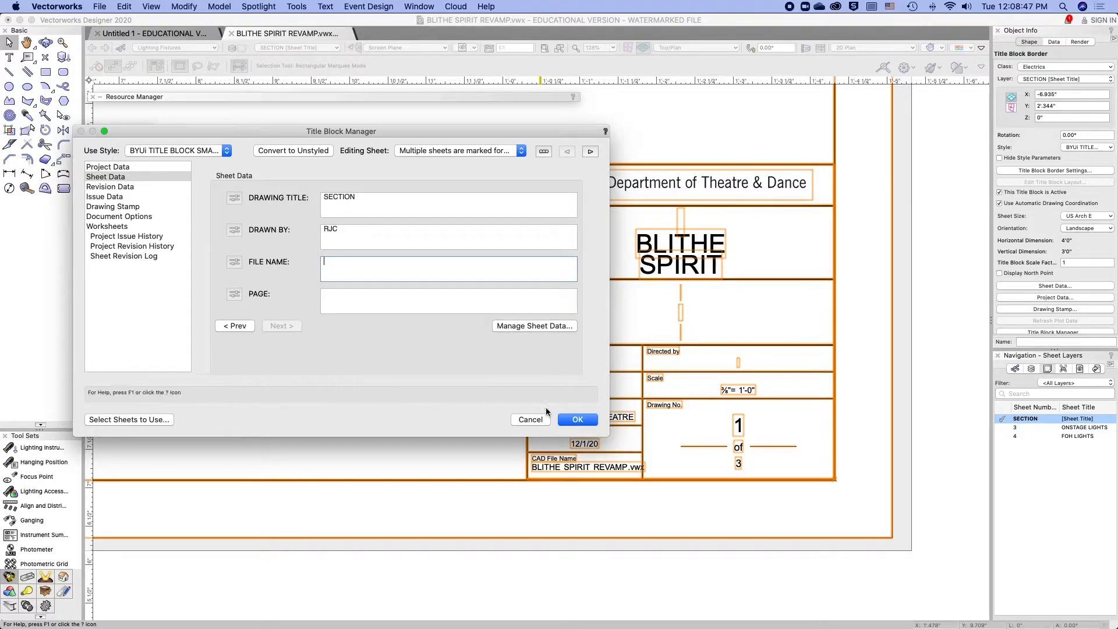
{"action": "left_click", "coordinate": [579, 419]}
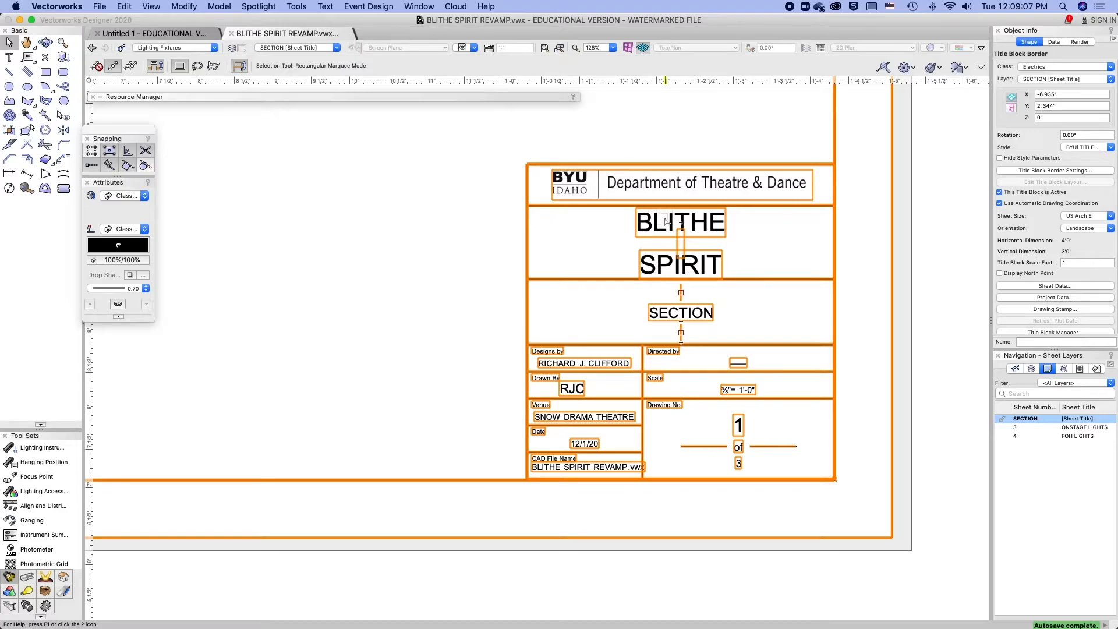
- Open the title block style's layout for editing, accepting the shared-style change warning
{"action": "left_click", "coordinate": [852, 249]}
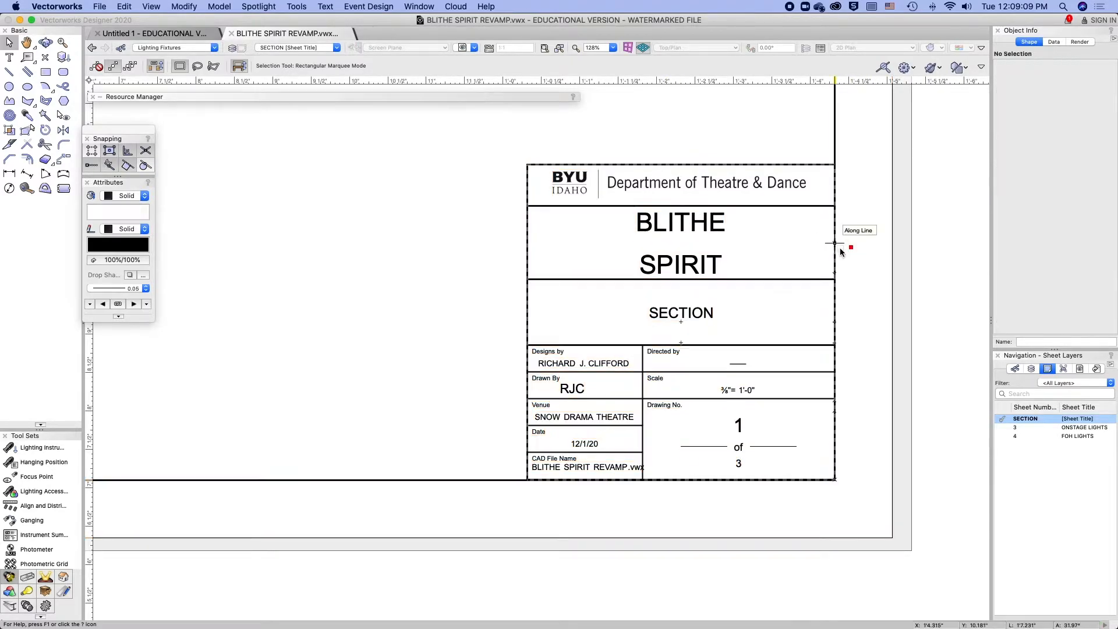
{"action": "double_click", "coordinate": [834, 245]}
{"action": "left_click", "coordinate": [557, 197]}
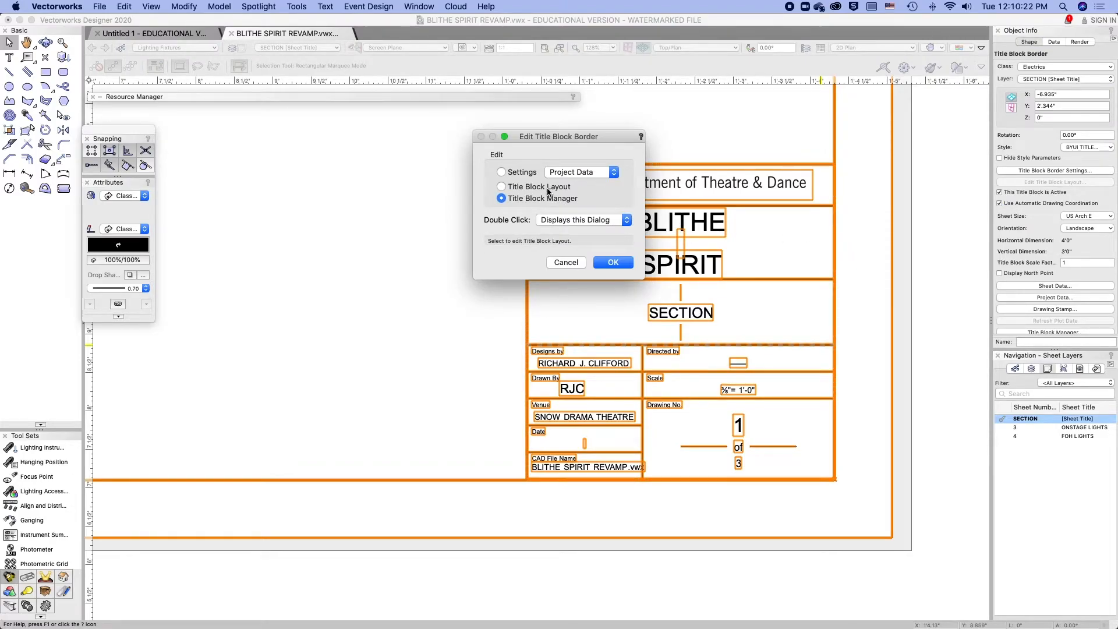
{"action": "left_click", "coordinate": [538, 186]}
{"action": "left_click", "coordinate": [612, 264]}
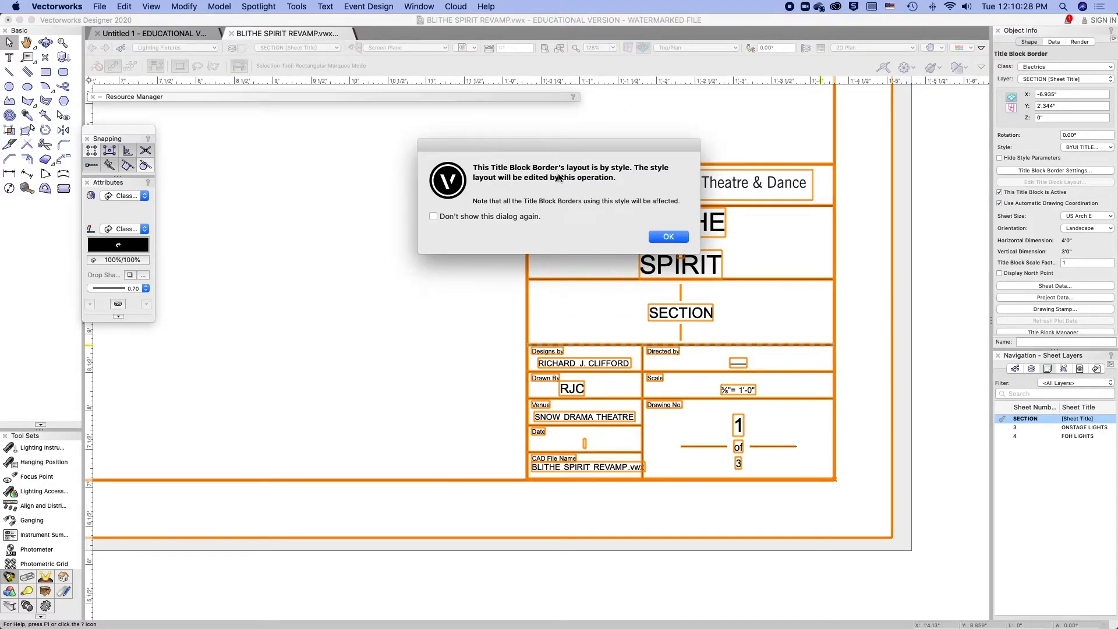
{"action": "left_click", "coordinate": [668, 237]}
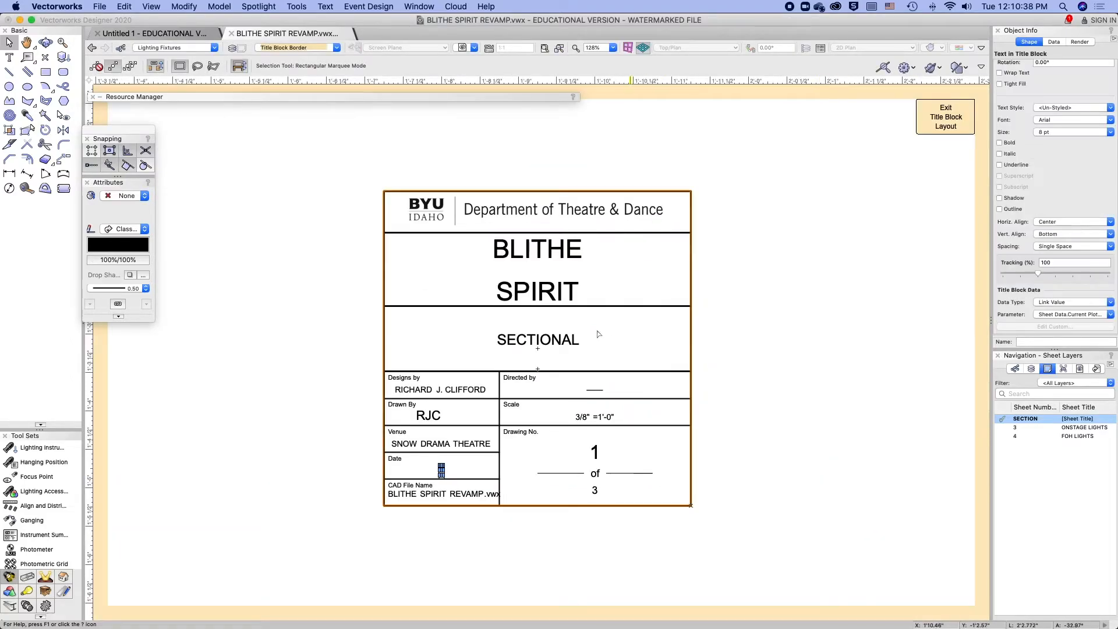
- Link the layout's Date text to Sheet Data.Date so it shows 28 OCT. 2017
{"action": "left_click", "coordinate": [362, 392]}
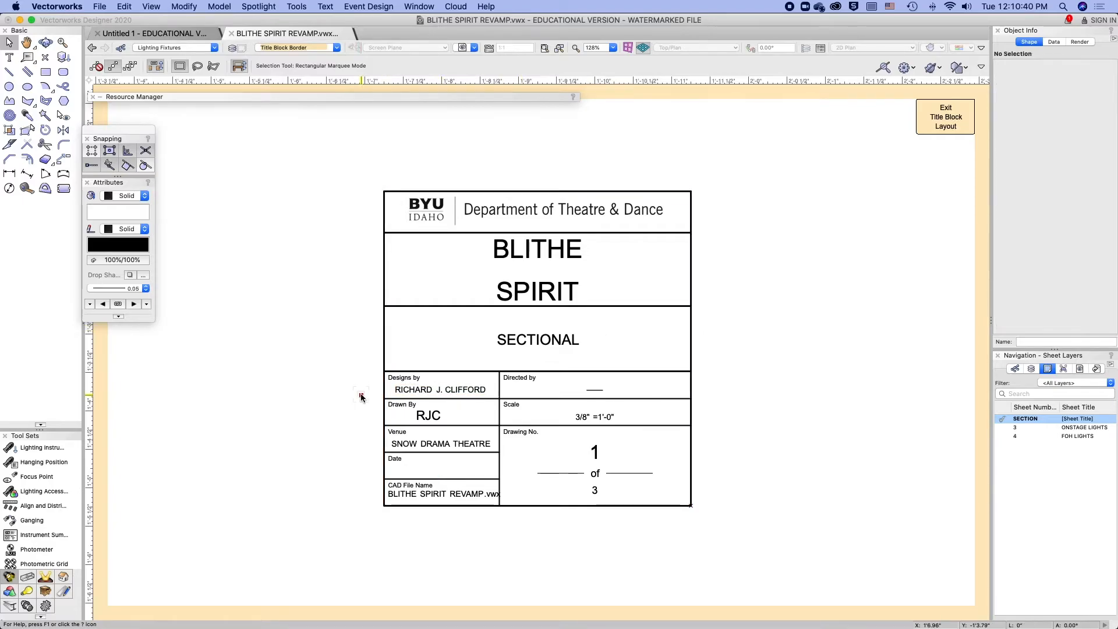
{"action": "left_click", "coordinate": [441, 470]}
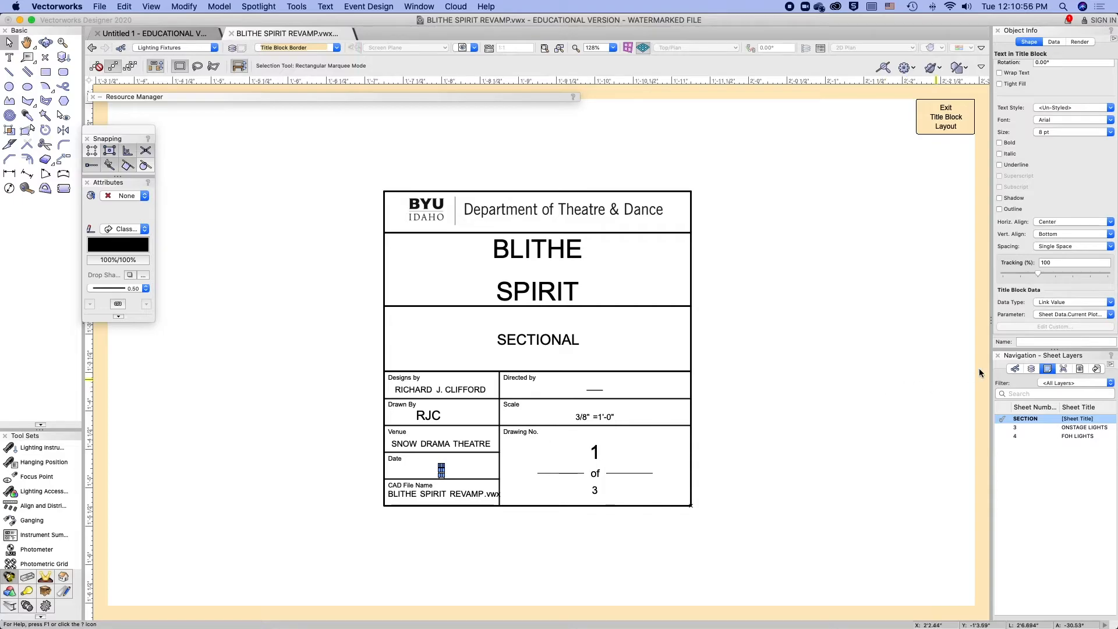
{"action": "scroll", "coordinate": [1036, 294], "scroll_direction": "down", "scroll_amount": 1}
{"action": "scroll", "coordinate": [1036, 294], "scroll_direction": "up", "scroll_amount": 1}
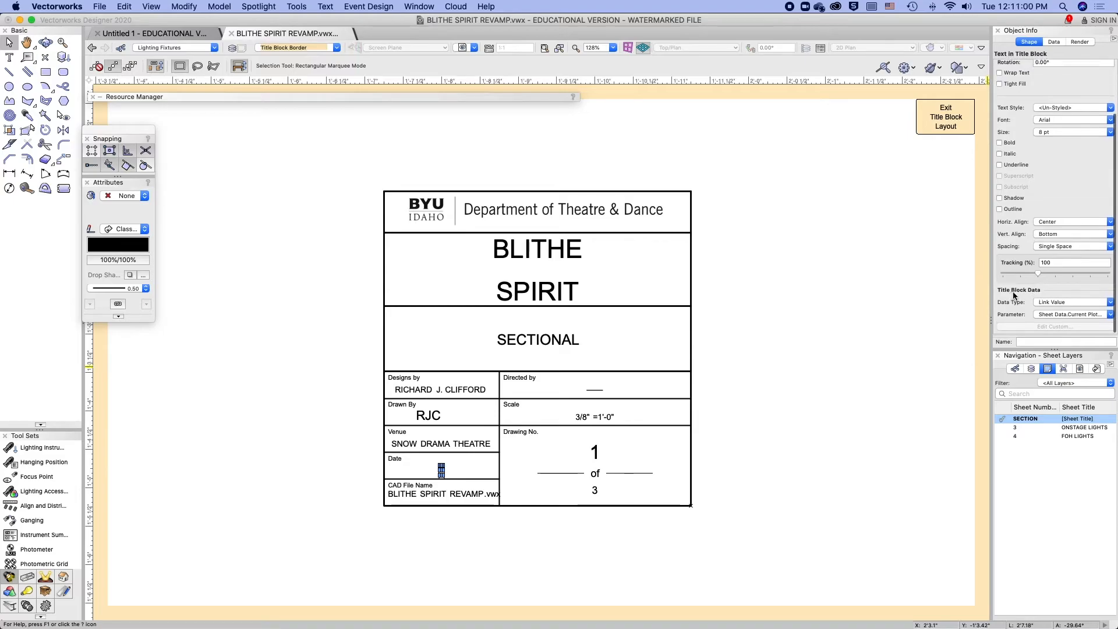
{"action": "left_click", "coordinate": [1042, 303]}
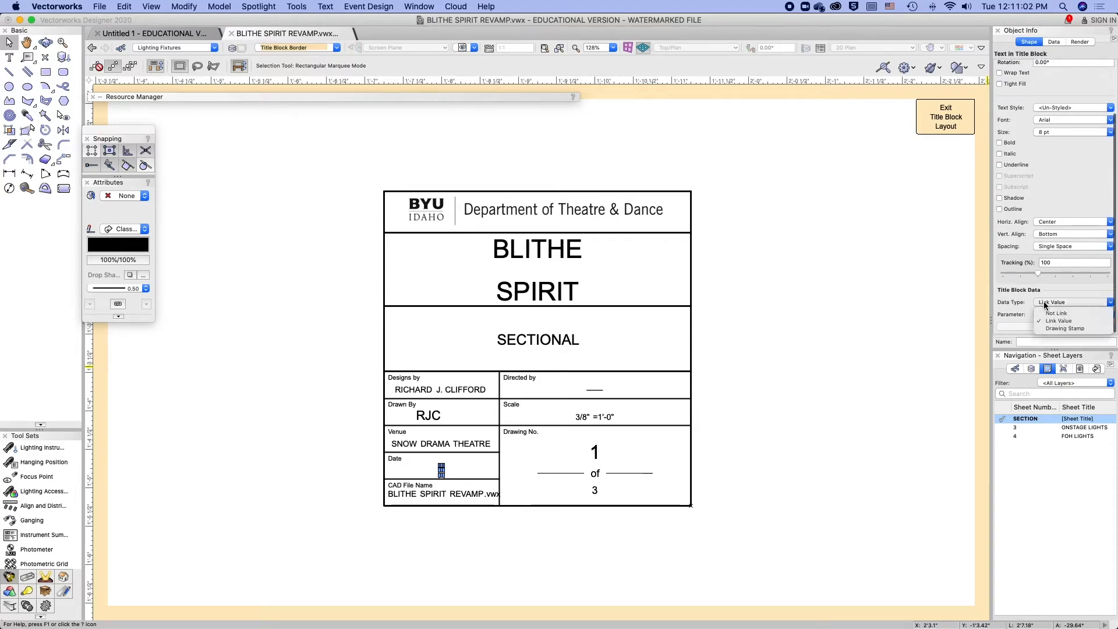
{"action": "left_click", "coordinate": [1044, 304]}
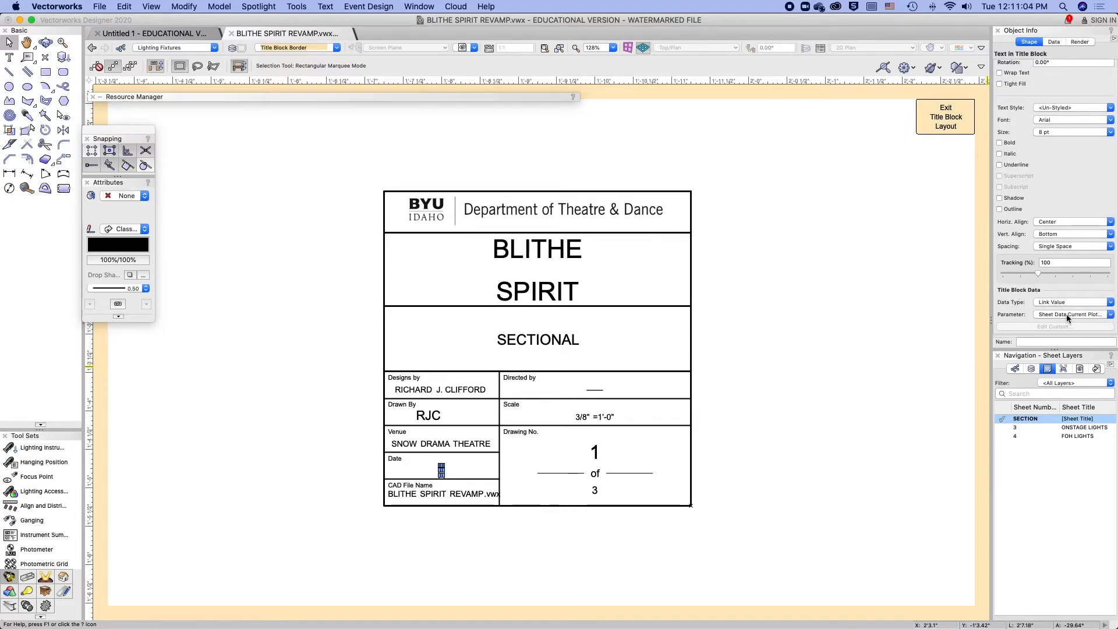
{"action": "left_click", "coordinate": [1056, 315]}
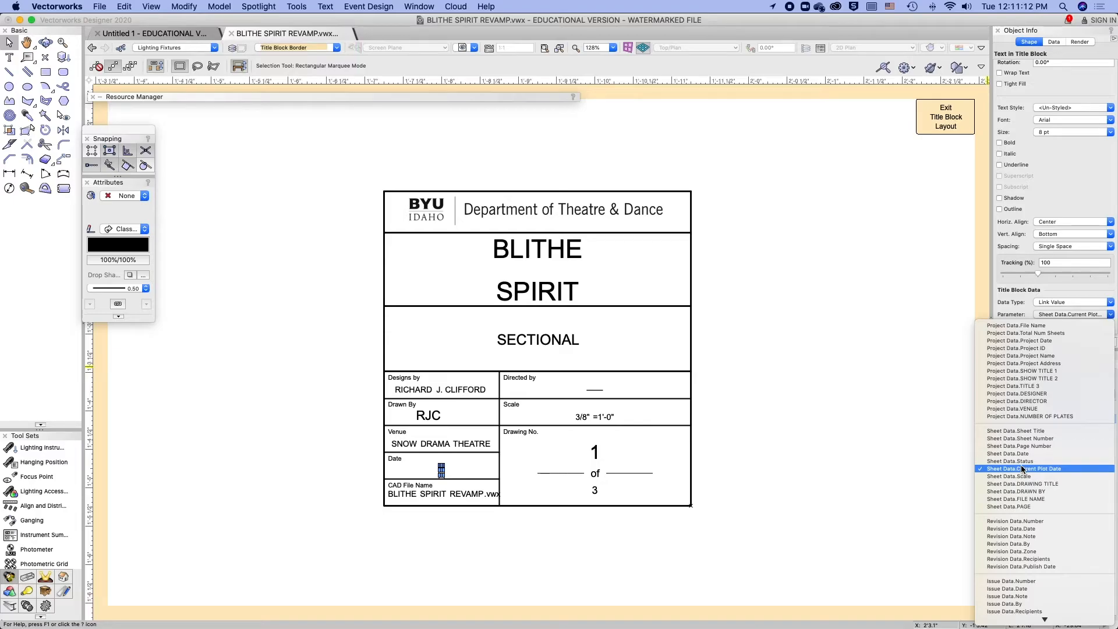
{"action": "left_click", "coordinate": [1005, 455]}
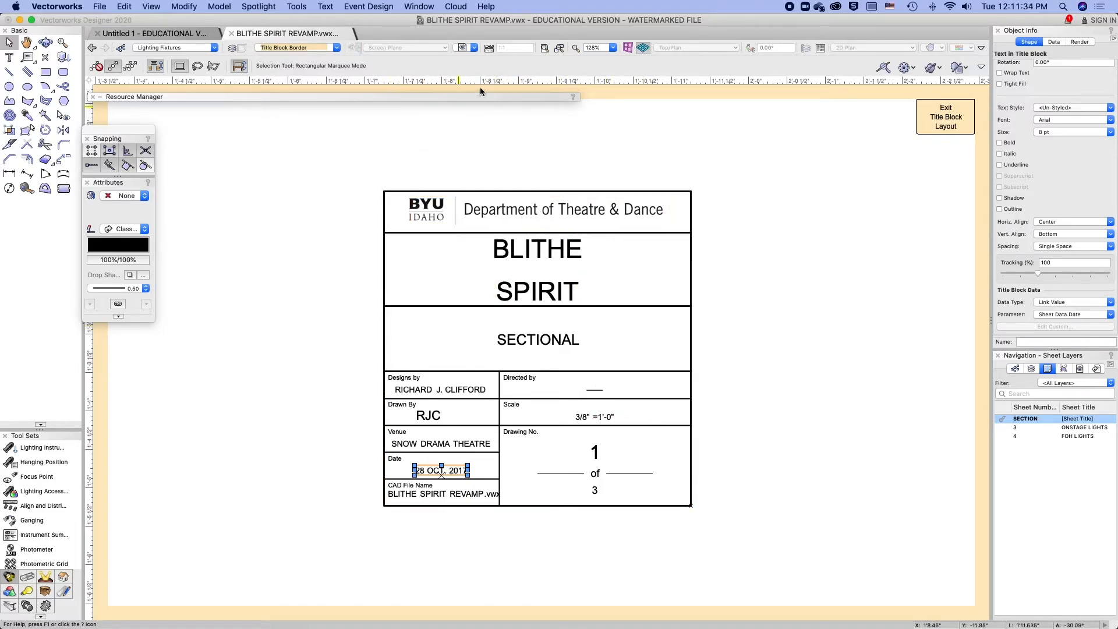
{"action": "left_click", "coordinate": [476, 191]}
- Undo the accidental top-border move and exit the layout back to the SECTION sheet
{"action": "left_click_drag", "start_coordinate": [476, 191], "coordinate": [467, 149]}
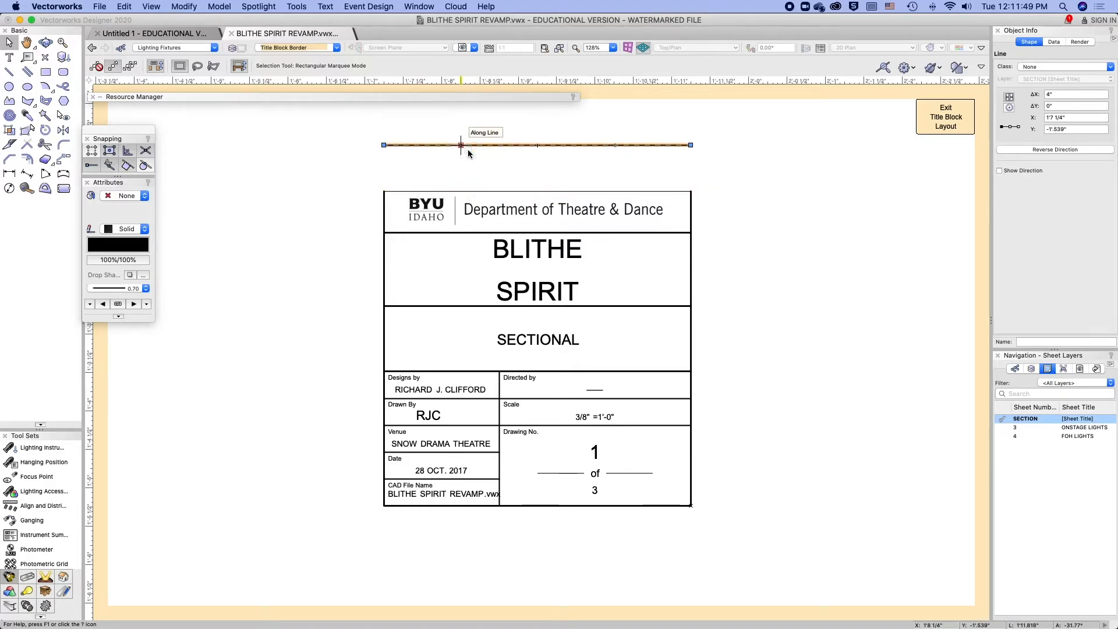
{"action": "key", "text": "super+z"}
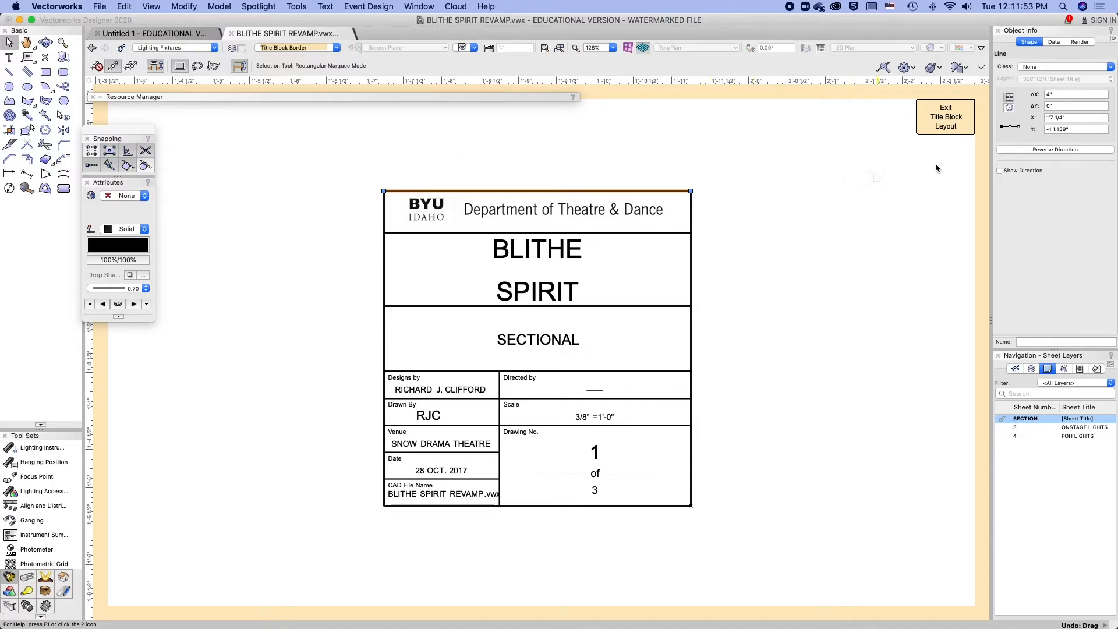
{"action": "left_click", "coordinate": [944, 120]}
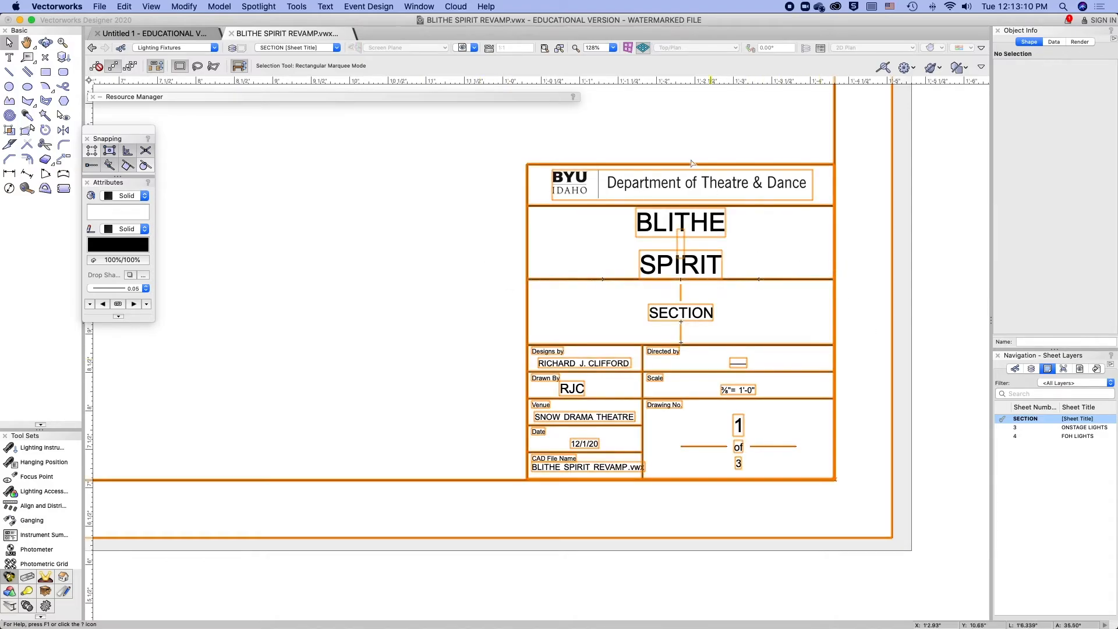
- On the ONSTAGE LIGHTS sheet, open the Title Block Manager for its title block
{"action": "left_click", "coordinate": [1006, 429]}
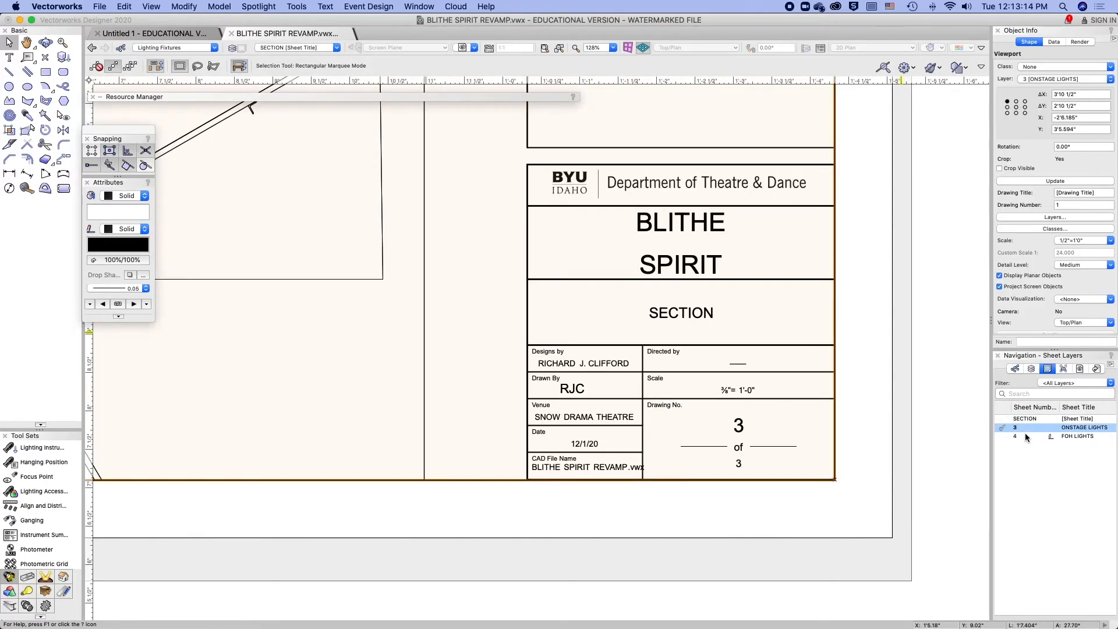
{"action": "left_click", "coordinate": [875, 360]}
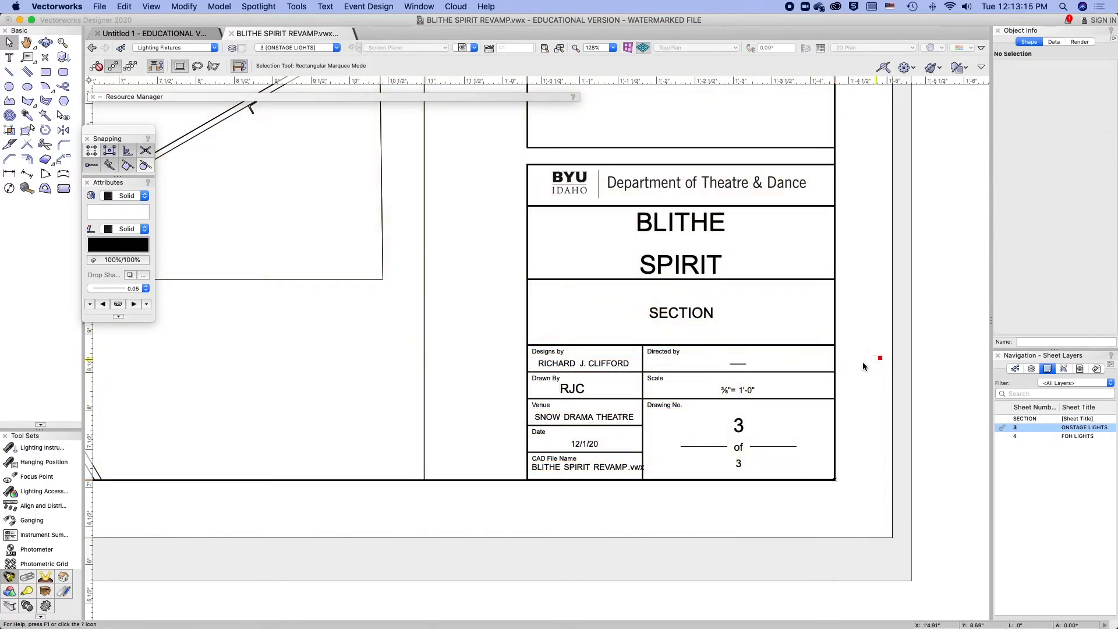
{"action": "double_click", "coordinate": [834, 346]}
{"action": "left_click", "coordinate": [511, 199]}
{"action": "left_click", "coordinate": [614, 262]}
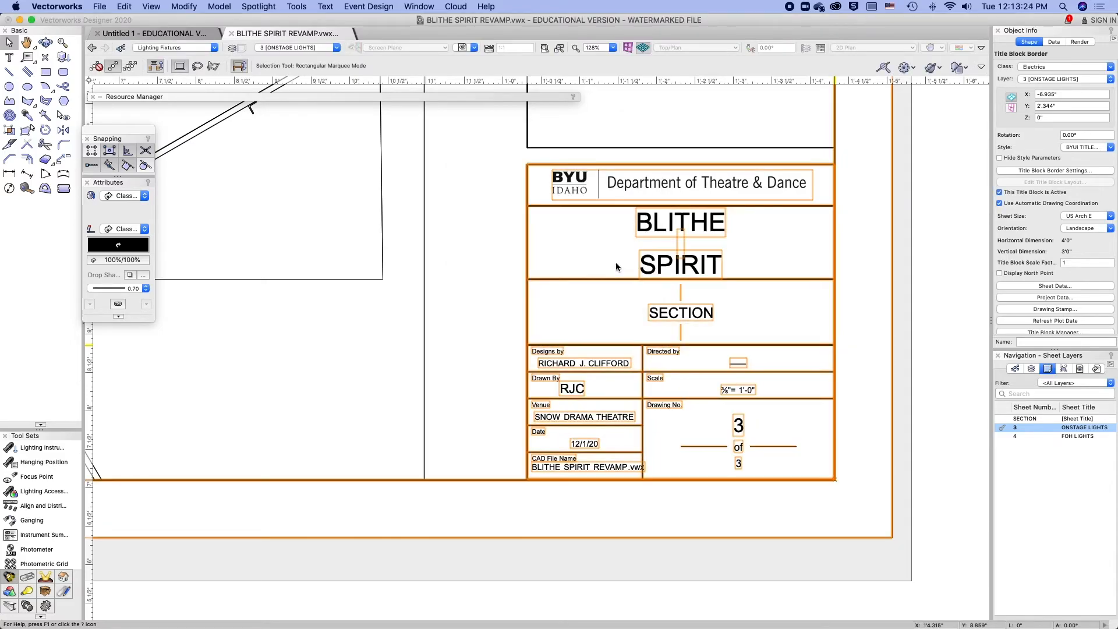
- Replace the Sheet Data drawing title SECTION with ONSTAGE PLOT and apply
{"action": "left_click", "coordinate": [100, 168]}
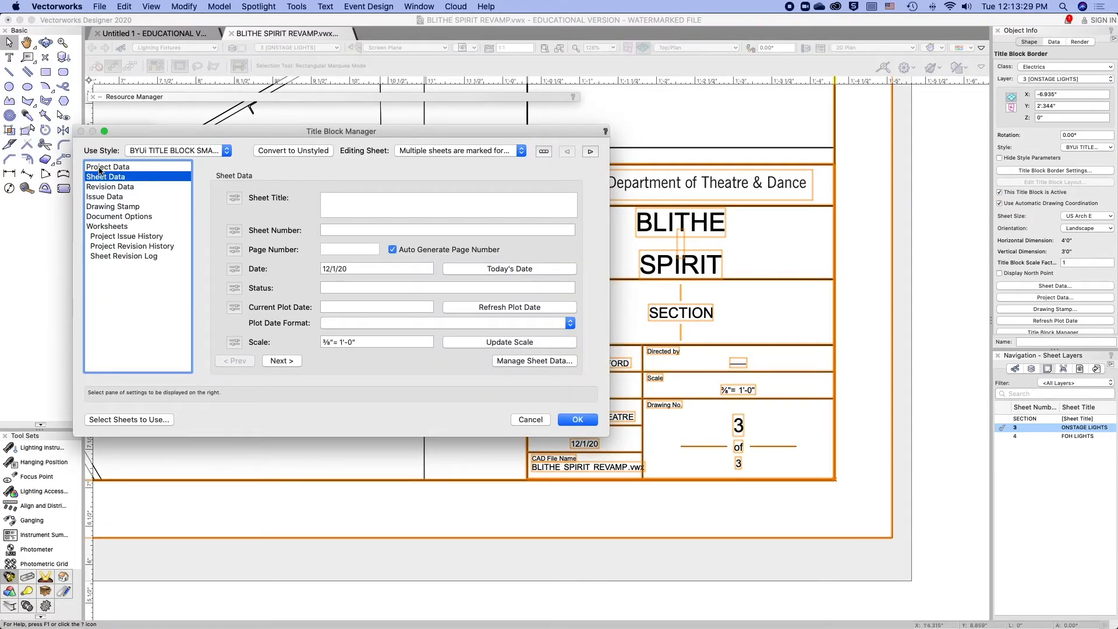
{"action": "left_click", "coordinate": [104, 177]}
{"action": "left_click", "coordinate": [280, 362]}
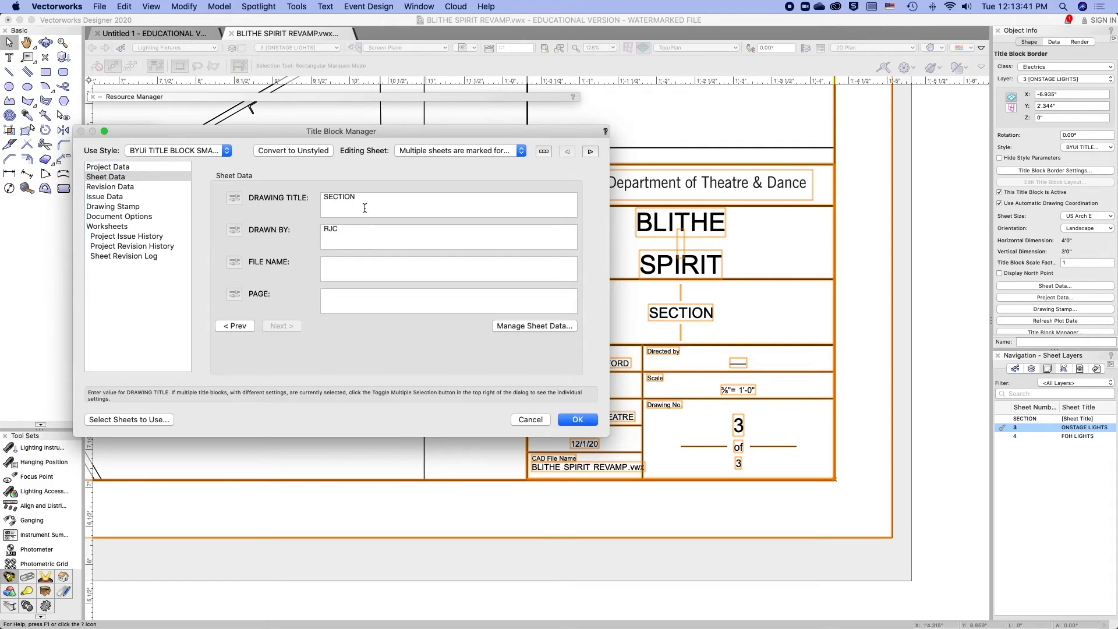
{"action": "left_click_drag", "start_coordinate": [366, 196], "coordinate": [304, 198]}
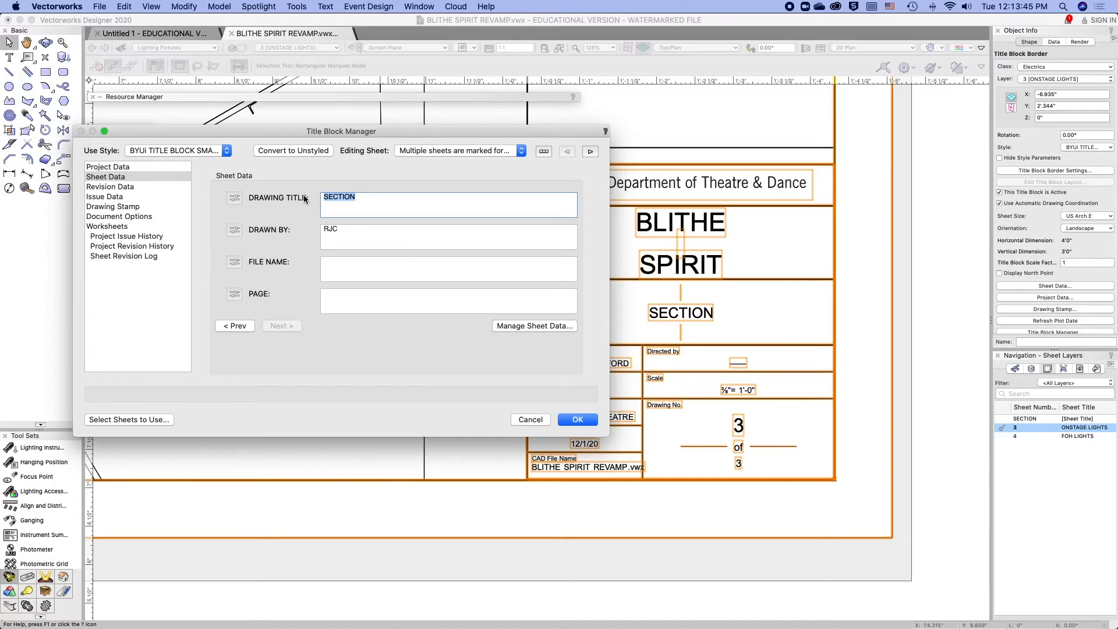
{"action": "type", "text": "ONSTAGE PLOT"}
{"action": "left_click", "coordinate": [570, 419]}
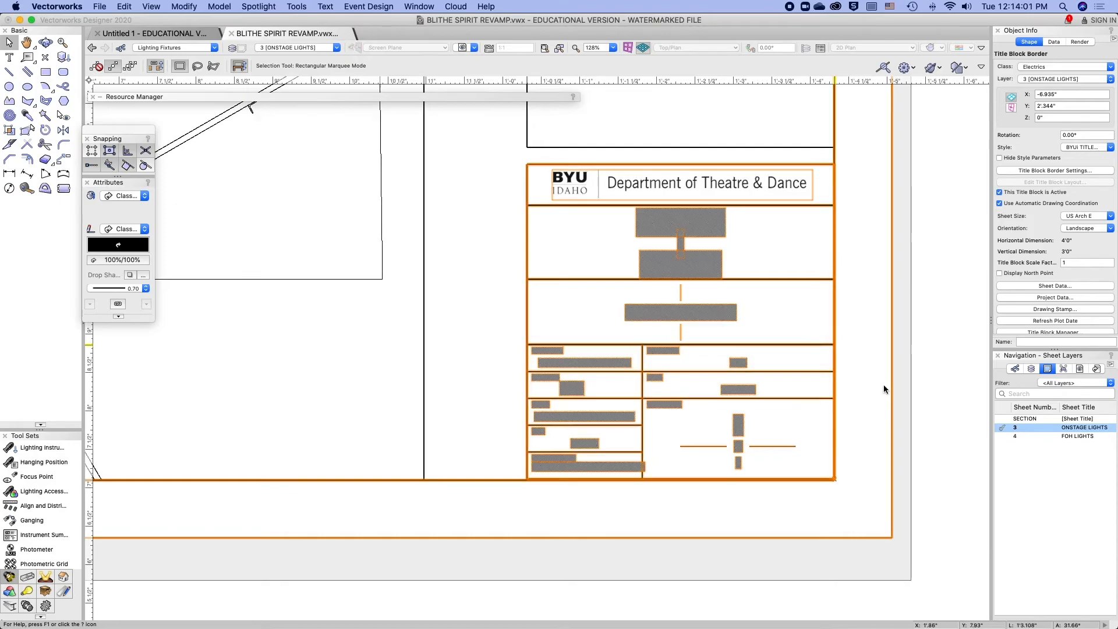
- Show sheet 4 FOH LIGHTS and open, then dismiss, its title block editing options
{"action": "left_click", "coordinate": [1000, 436]}
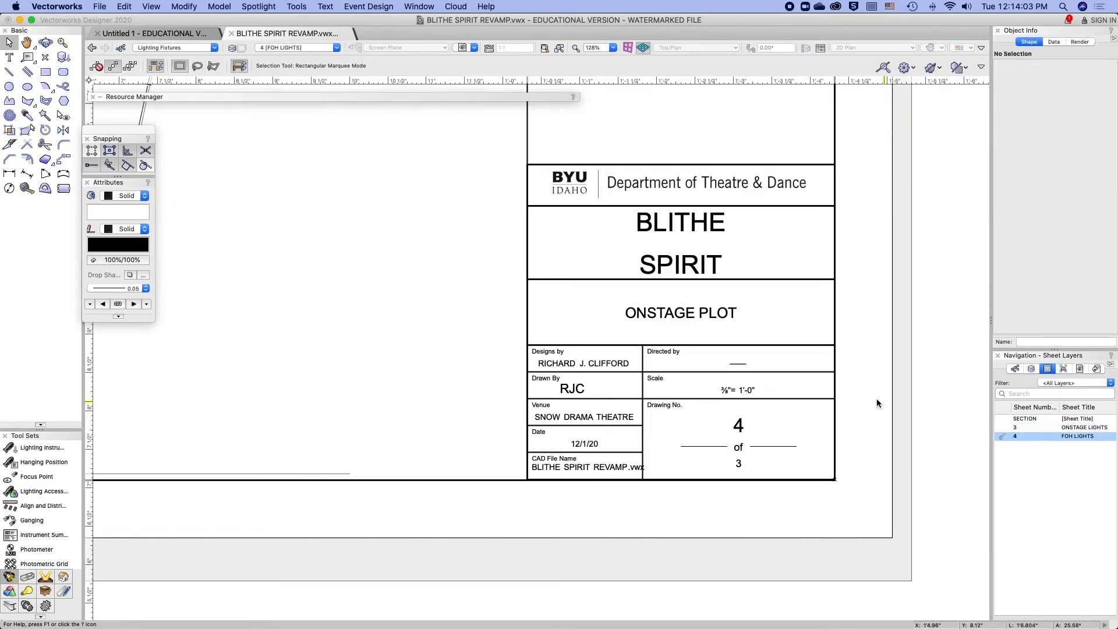
{"action": "double_click", "coordinate": [791, 399]}
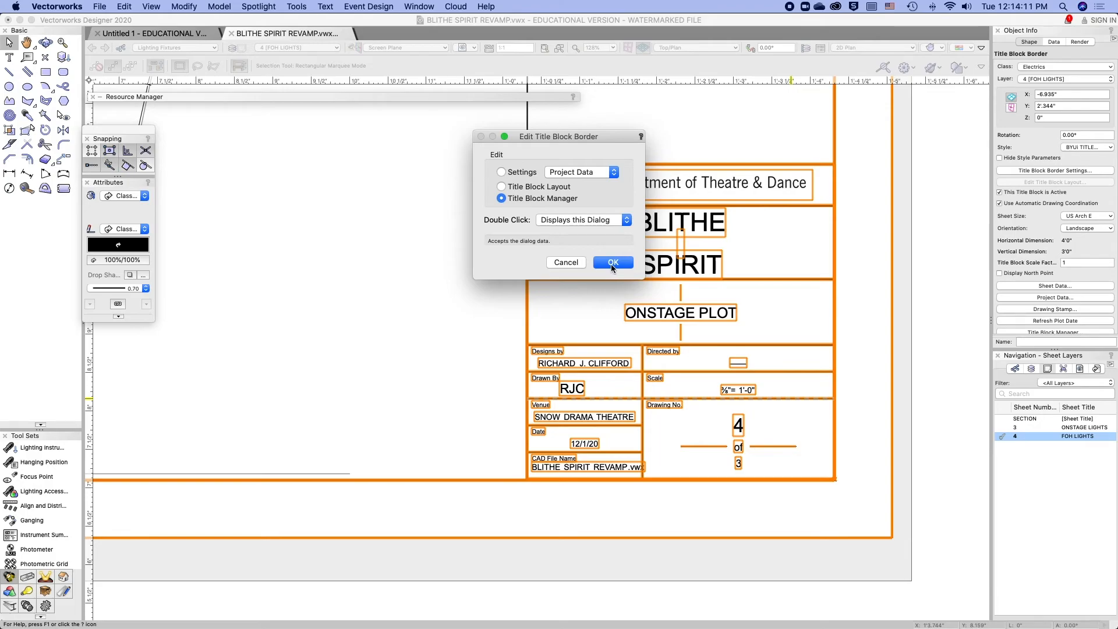
{"action": "left_click", "coordinate": [612, 263]}
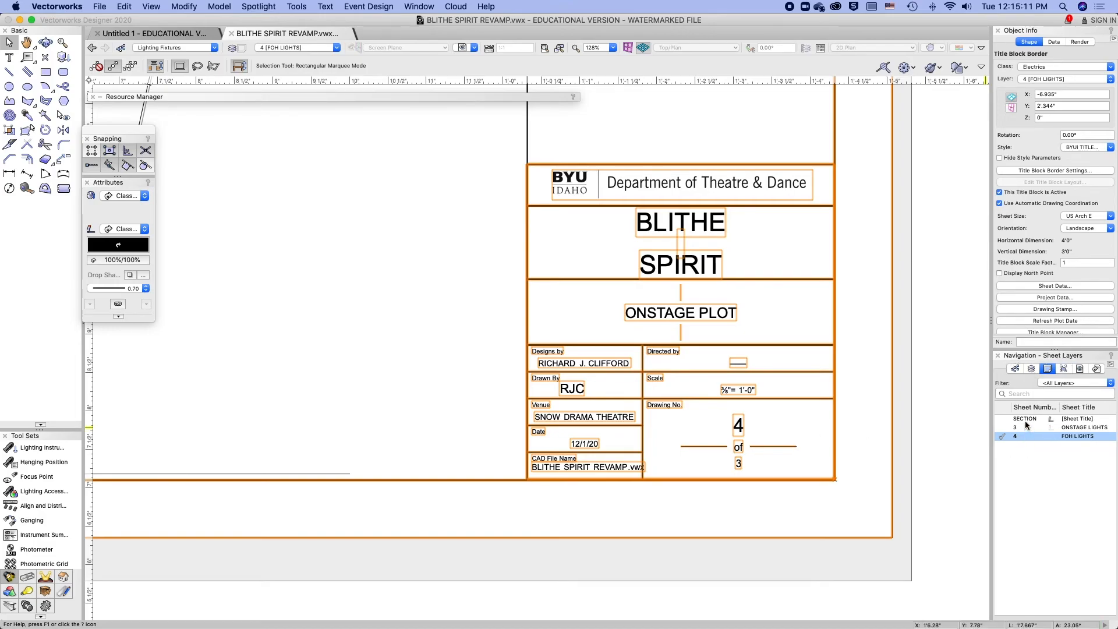
- Number the sheet layers SECTION 1, ONSTAGE LIGHTS 2 and FOH LIGHTS 3 via each sheet's Edit settings
{"action": "left_click", "coordinate": [1021, 420]}
{"action": "left_click", "coordinate": [1029, 431]}
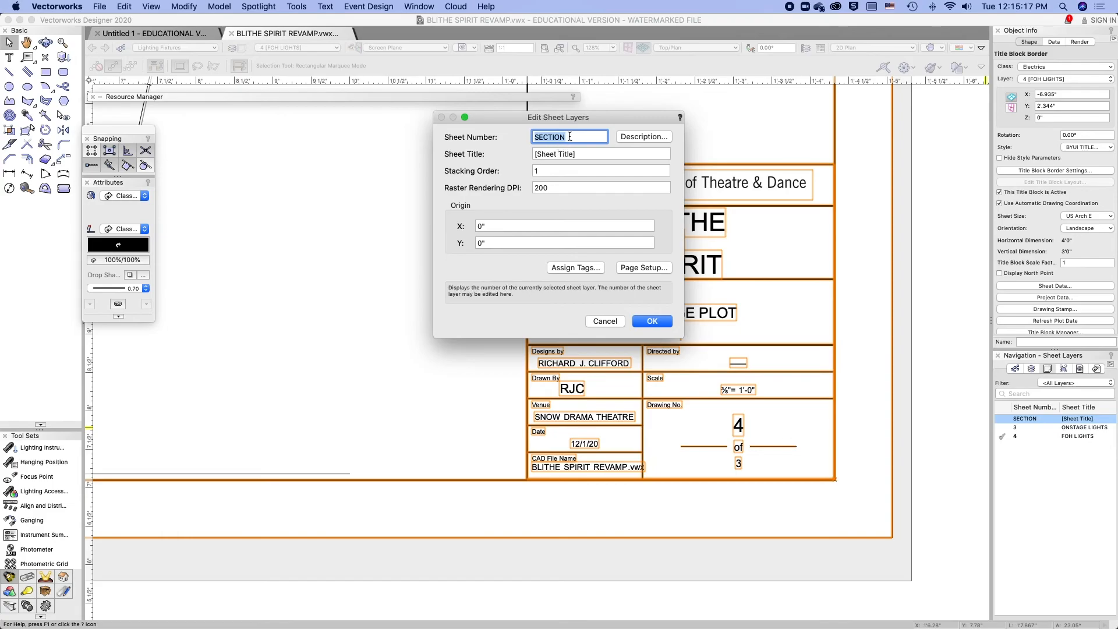
{"action": "type", "text": "1"}
{"action": "left_click", "coordinate": [652, 321]}
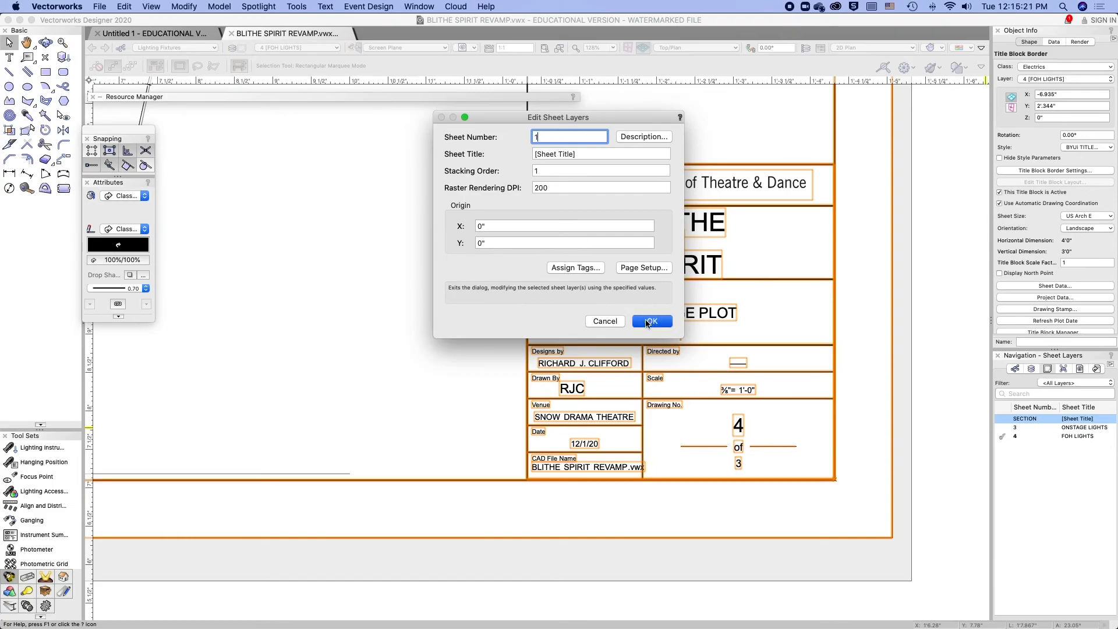
{"action": "right_click", "coordinate": [1017, 429]}
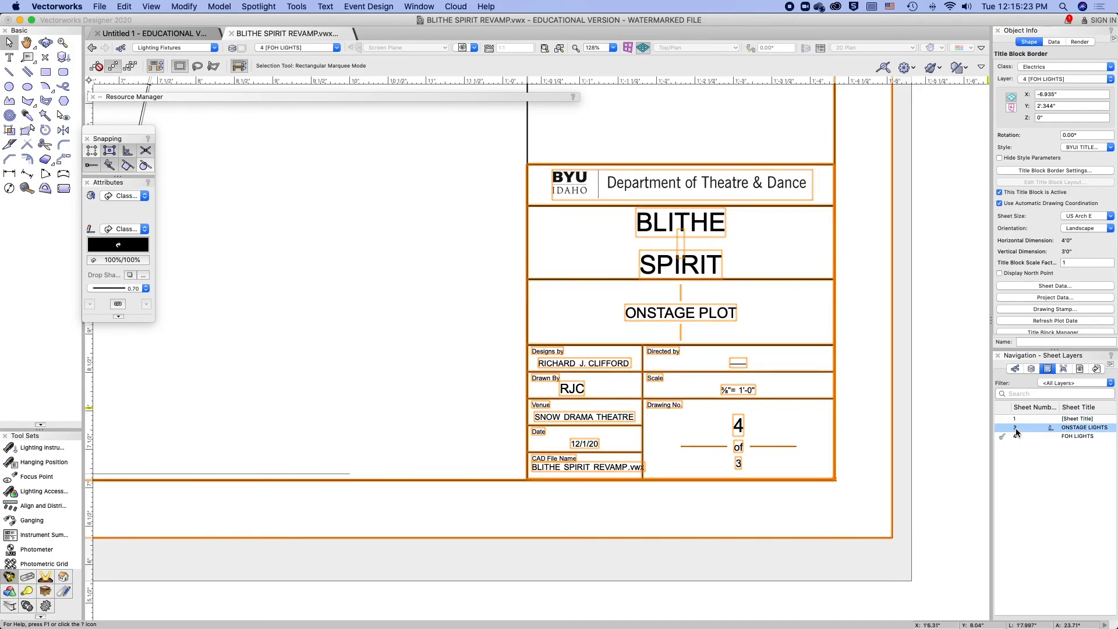
{"action": "left_click", "coordinate": [1034, 442]}
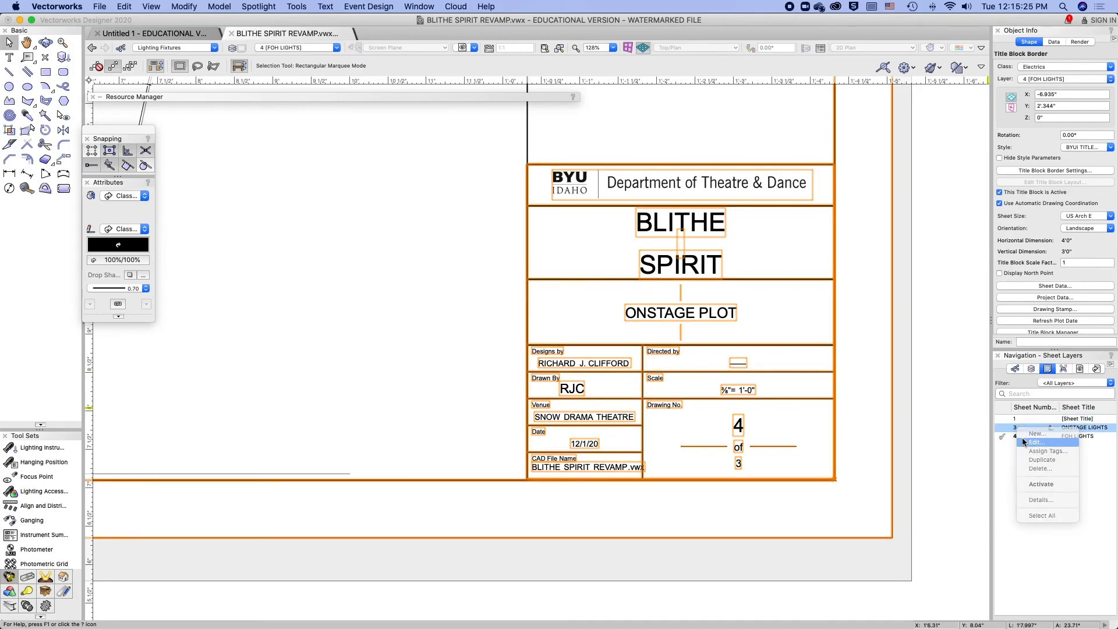
{"action": "type", "text": "2"}
{"action": "left_click", "coordinate": [653, 321]}
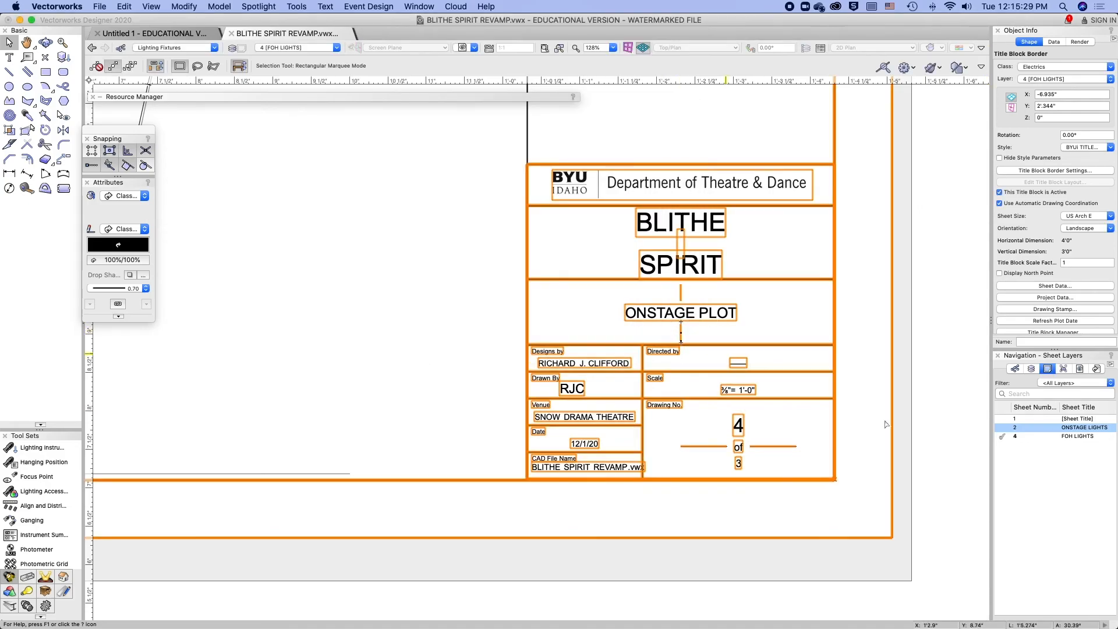
{"action": "right_click", "coordinate": [1017, 436]}
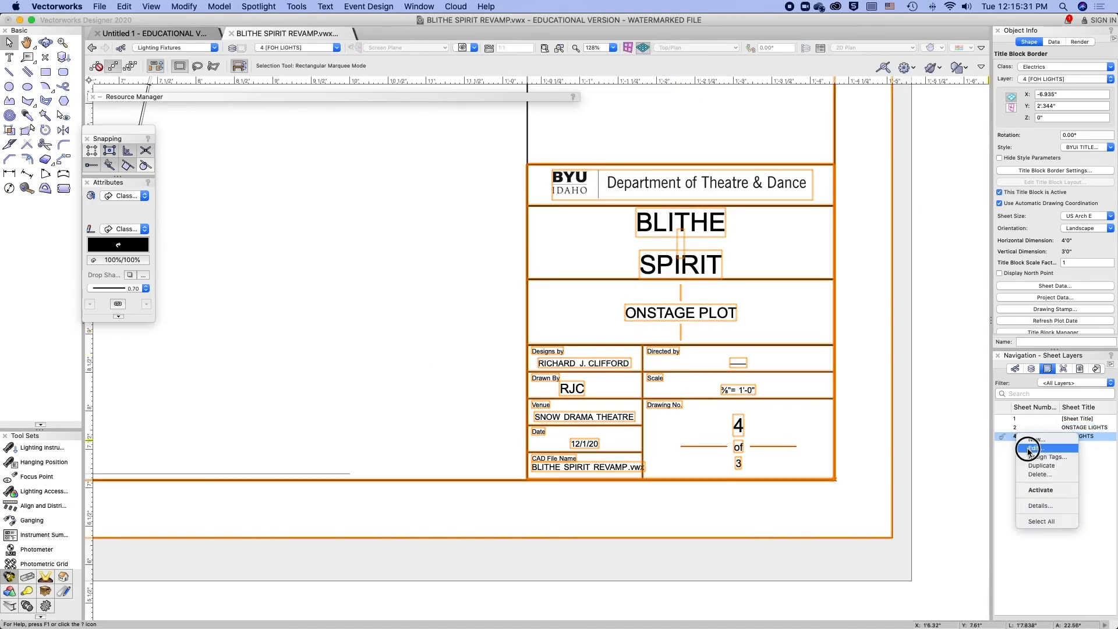
{"action": "left_click", "coordinate": [1028, 448]}
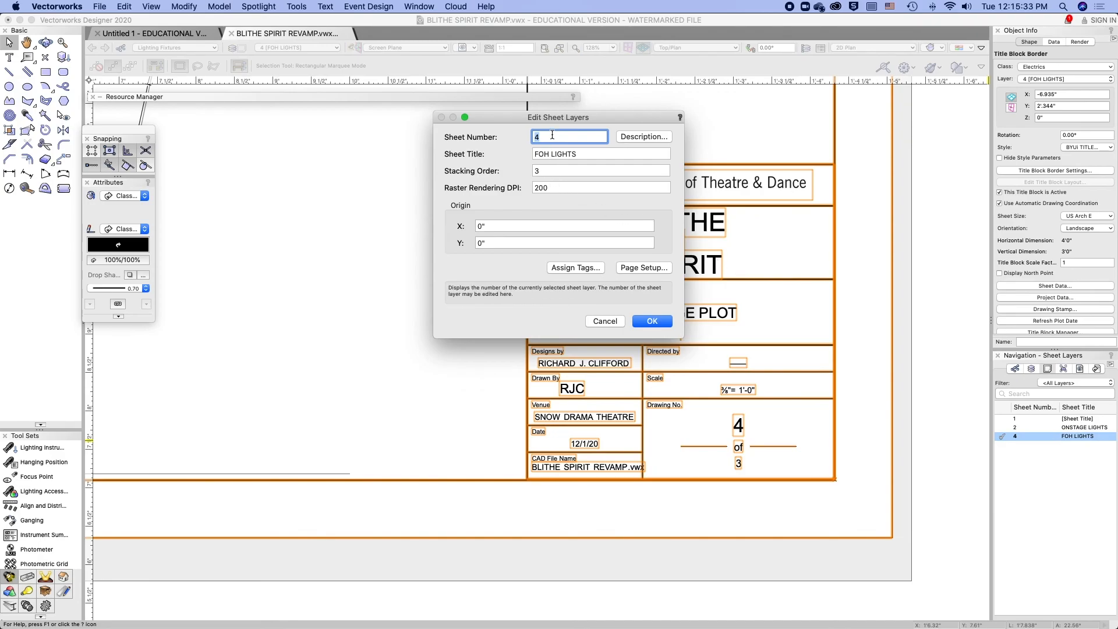
{"action": "type", "text": "3"}
{"action": "left_click", "coordinate": [652, 321]}
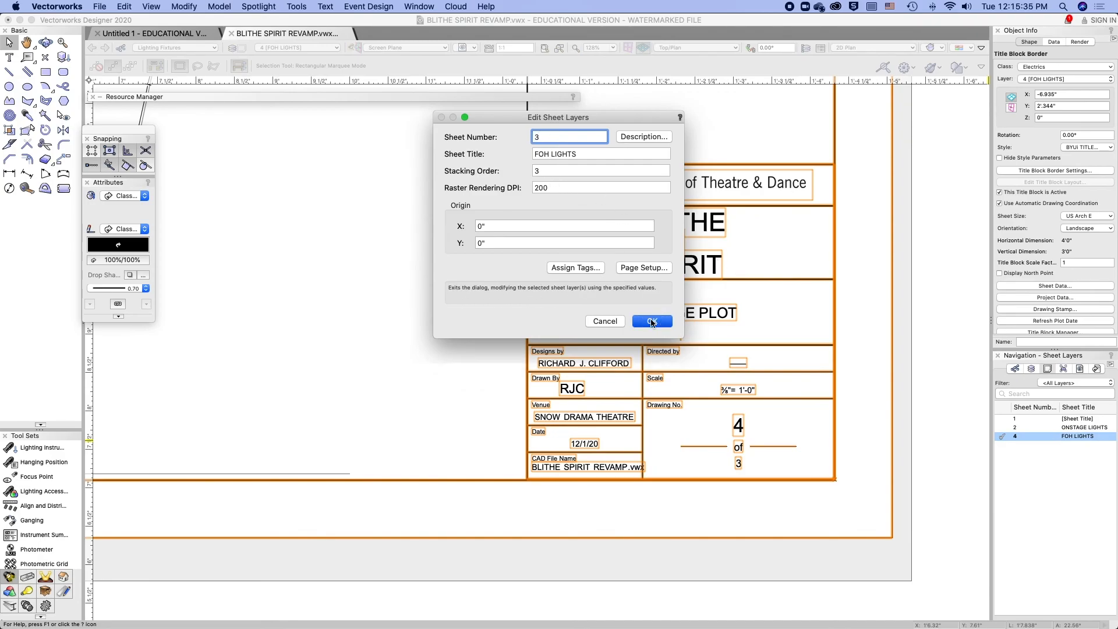